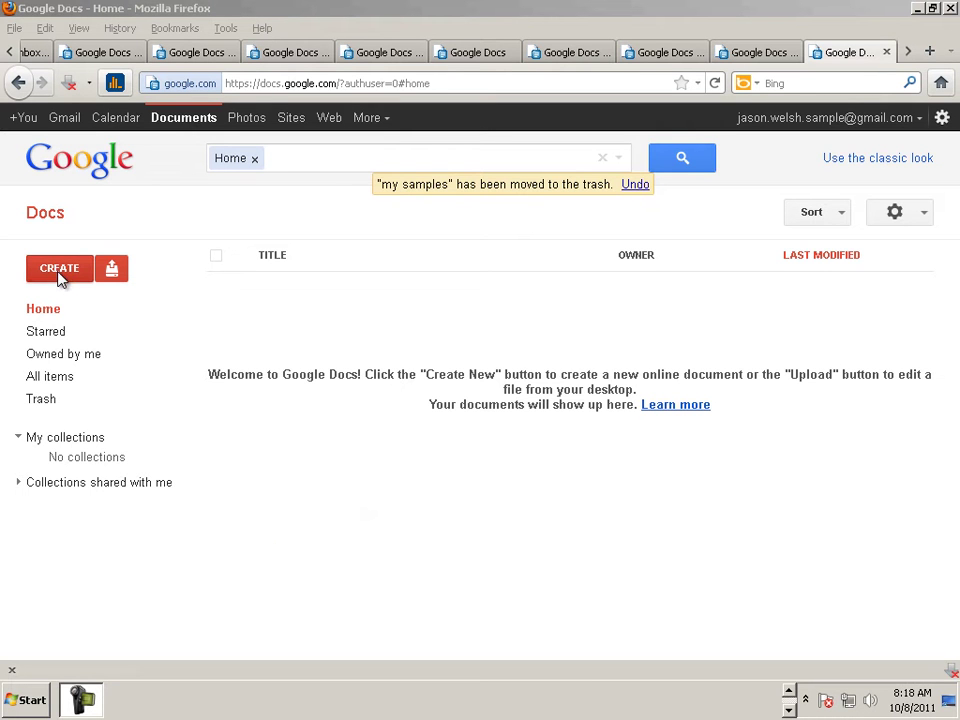
# - Create a new text document named "sample 1" and return to the documents list
pyautogui.click(58, 270)
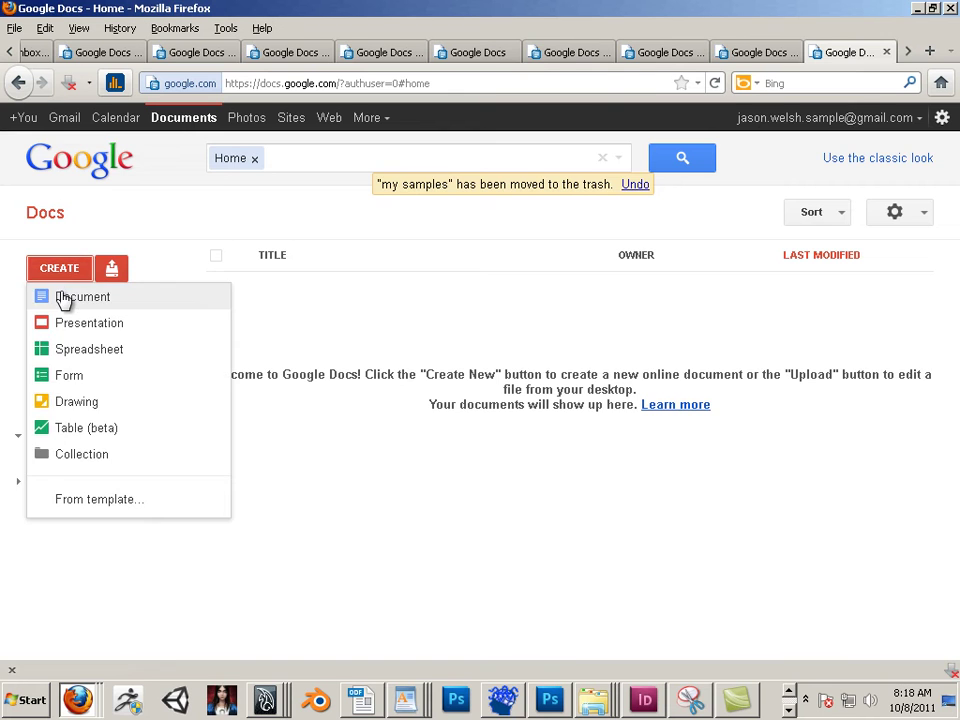
pyautogui.click(64, 298)
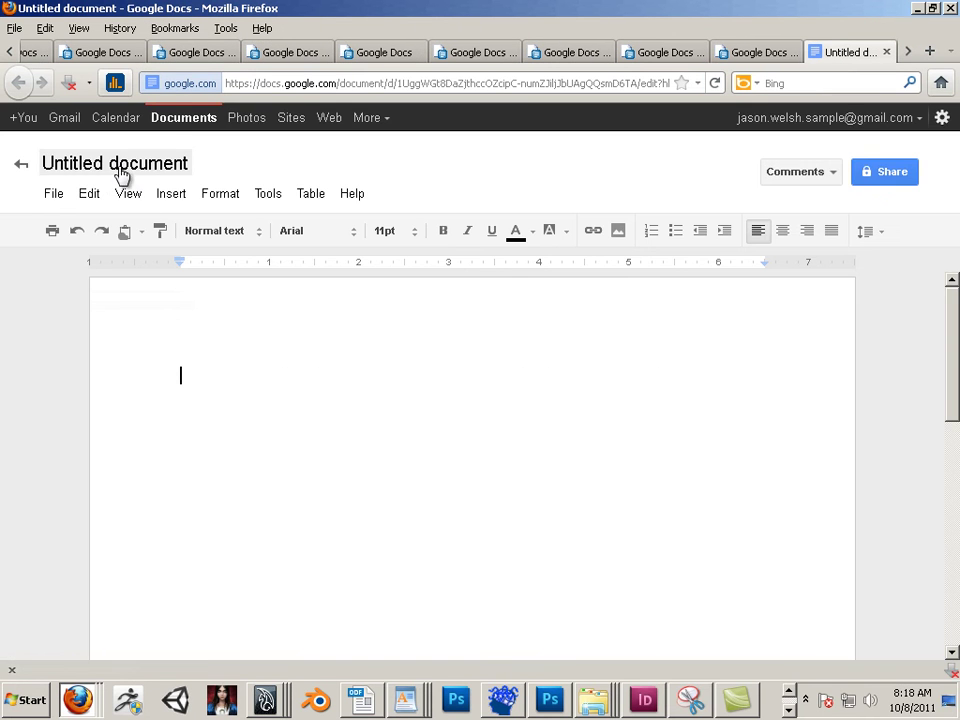
pyautogui.click(118, 168)
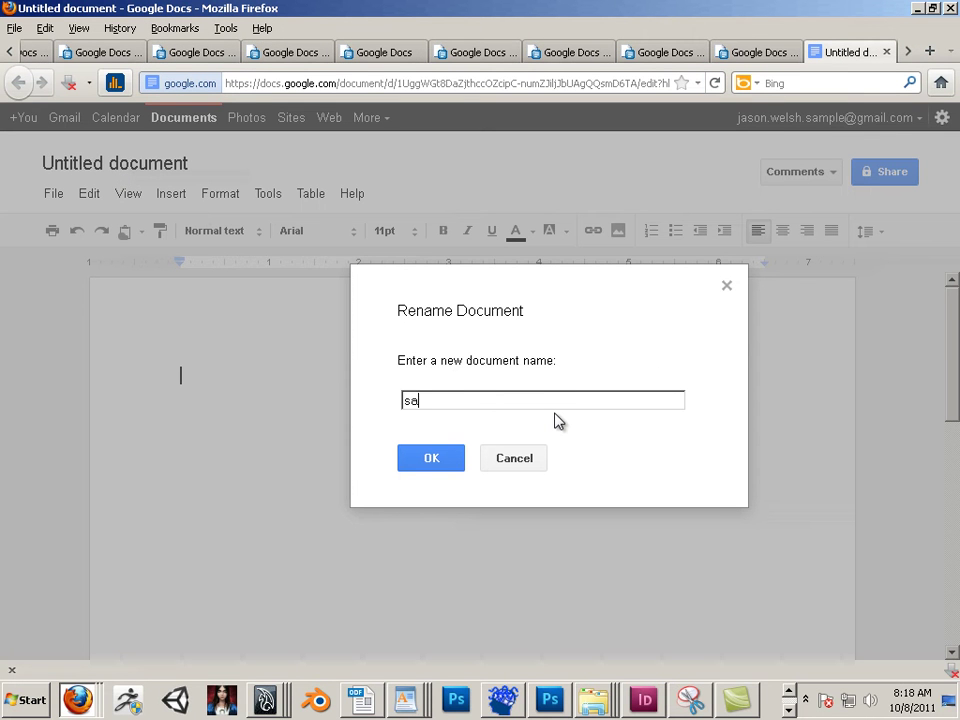
pyautogui.write('sample 1')
pyautogui.click(437, 458)
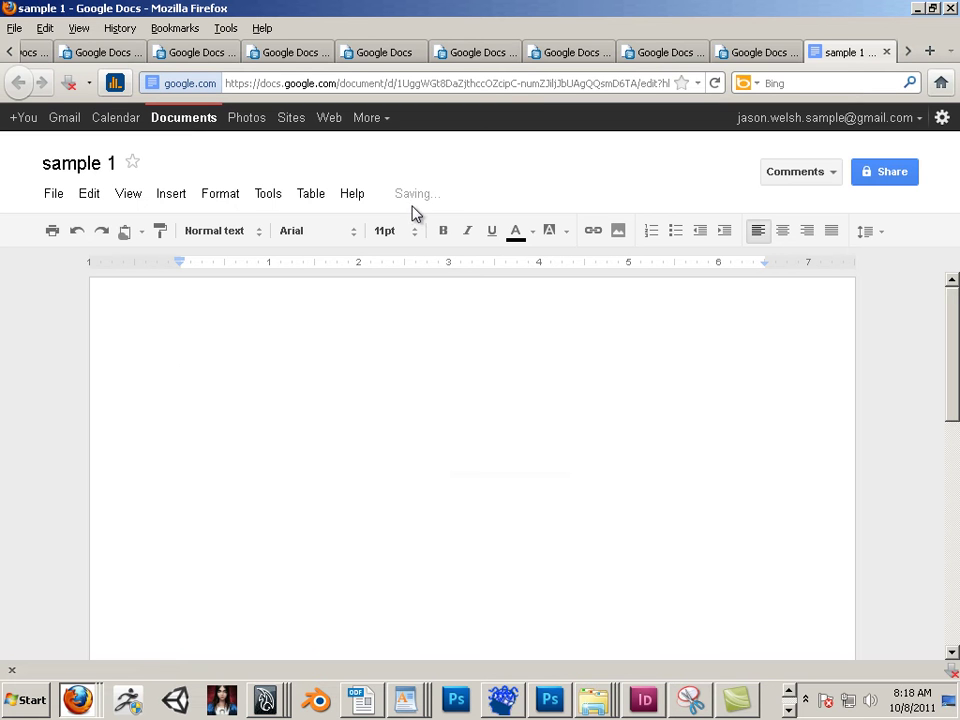
pyautogui.moveTo(410, 203)
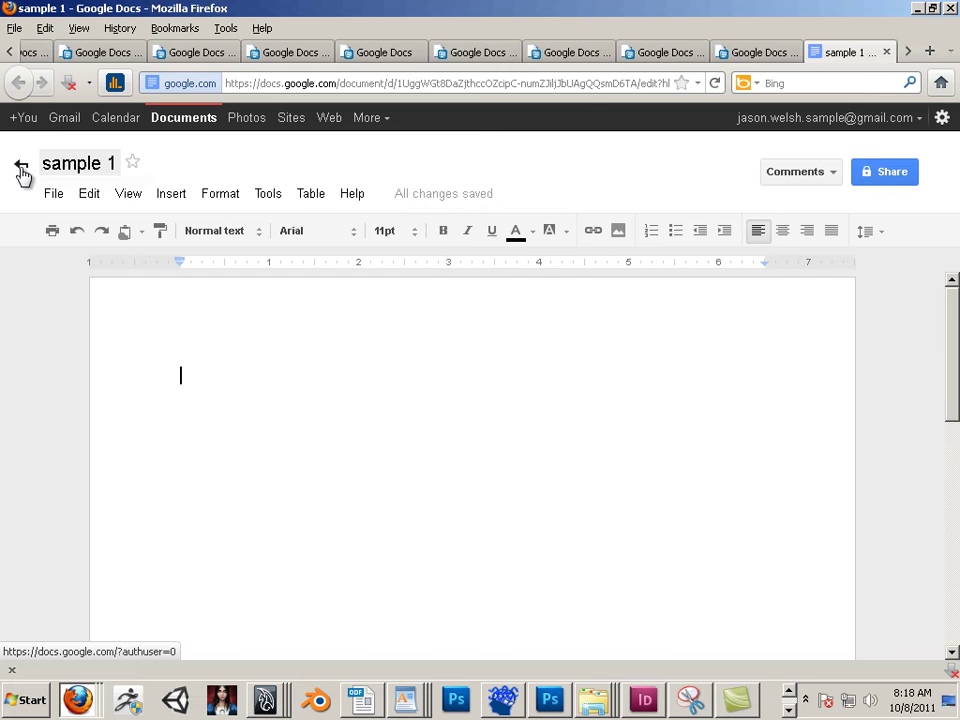
pyautogui.click(21, 170)
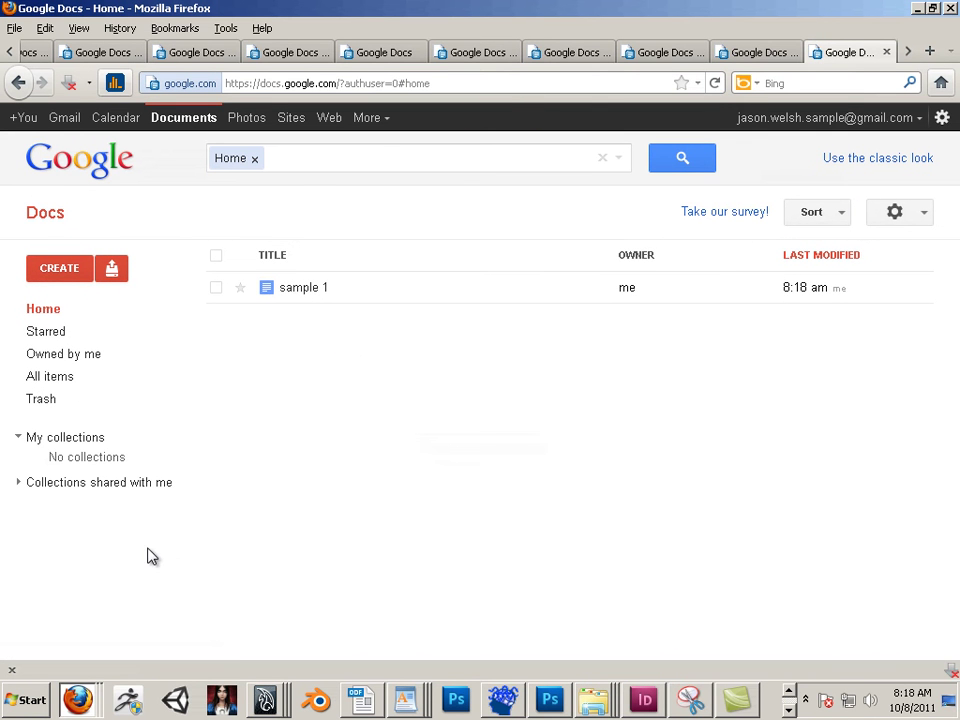
# - Create a new spreadsheet, save it as "sample 2", and return to the documents list
pyautogui.click(57, 271)
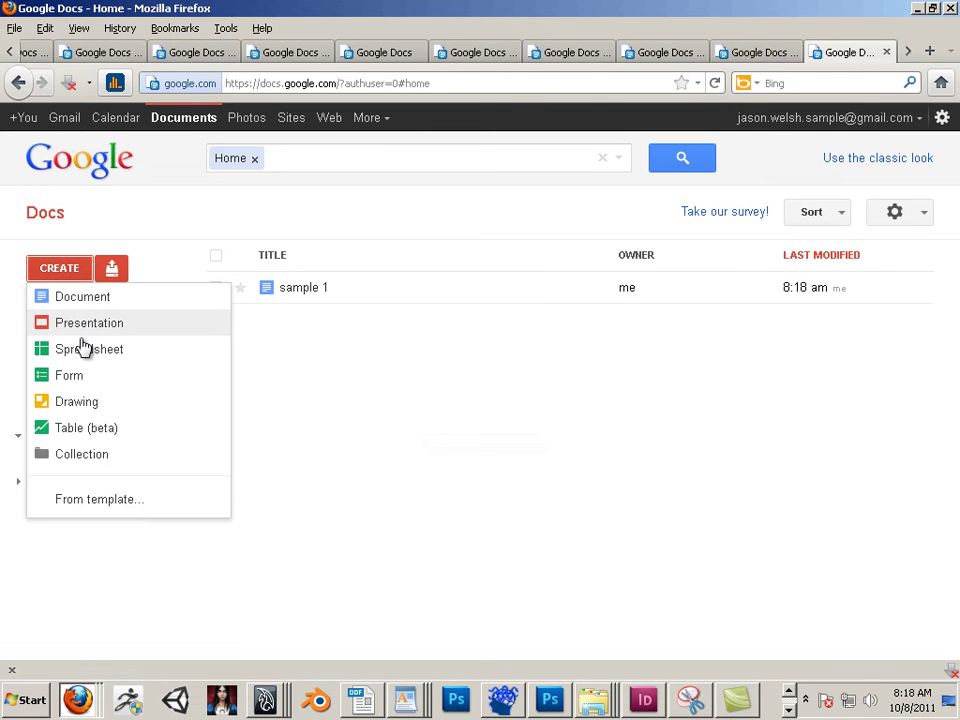
pyautogui.click(83, 352)
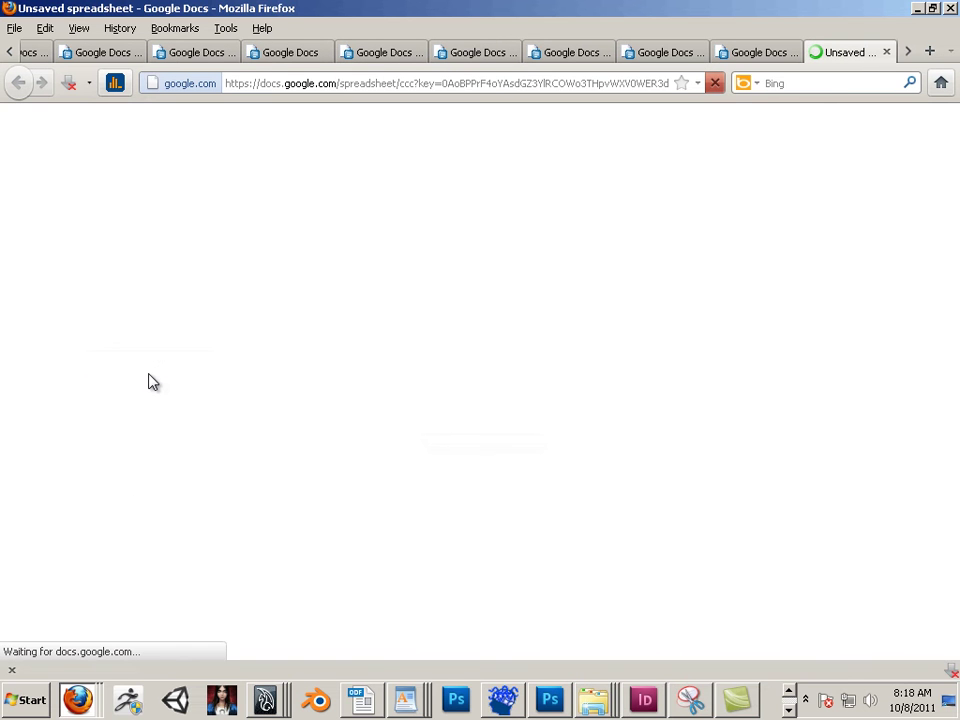
pyautogui.click(109, 167)
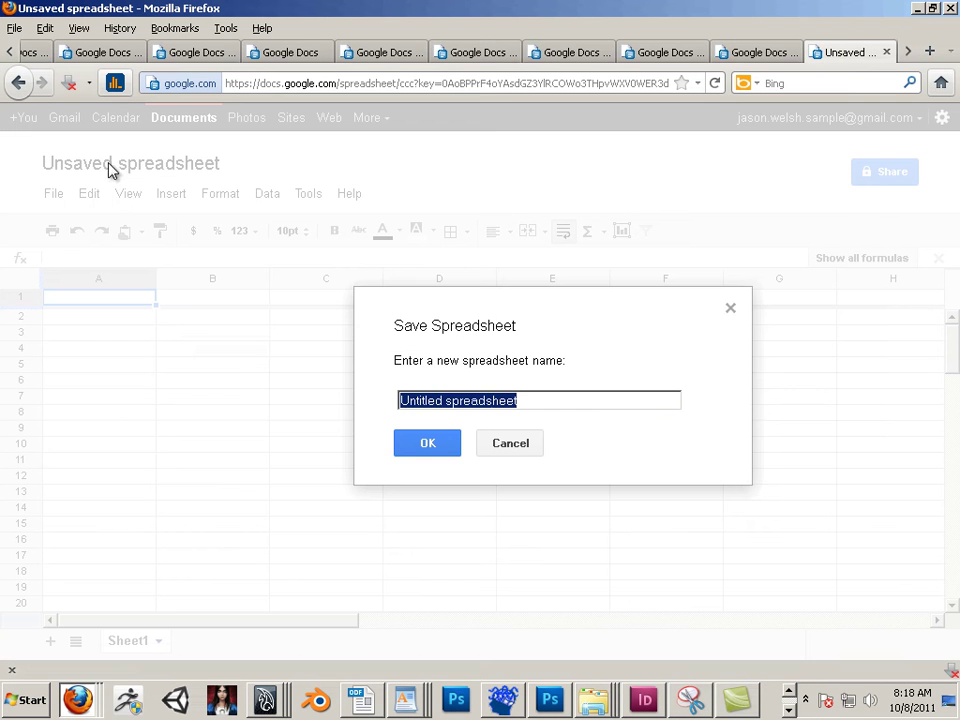
pyautogui.write('sample 2')
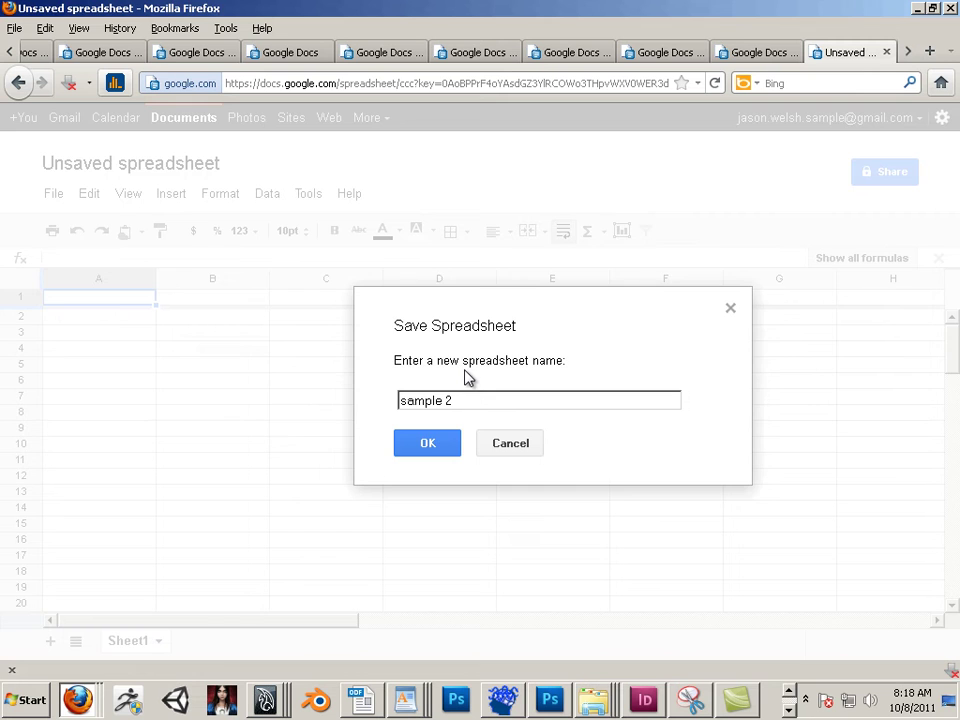
pyautogui.press('Return')
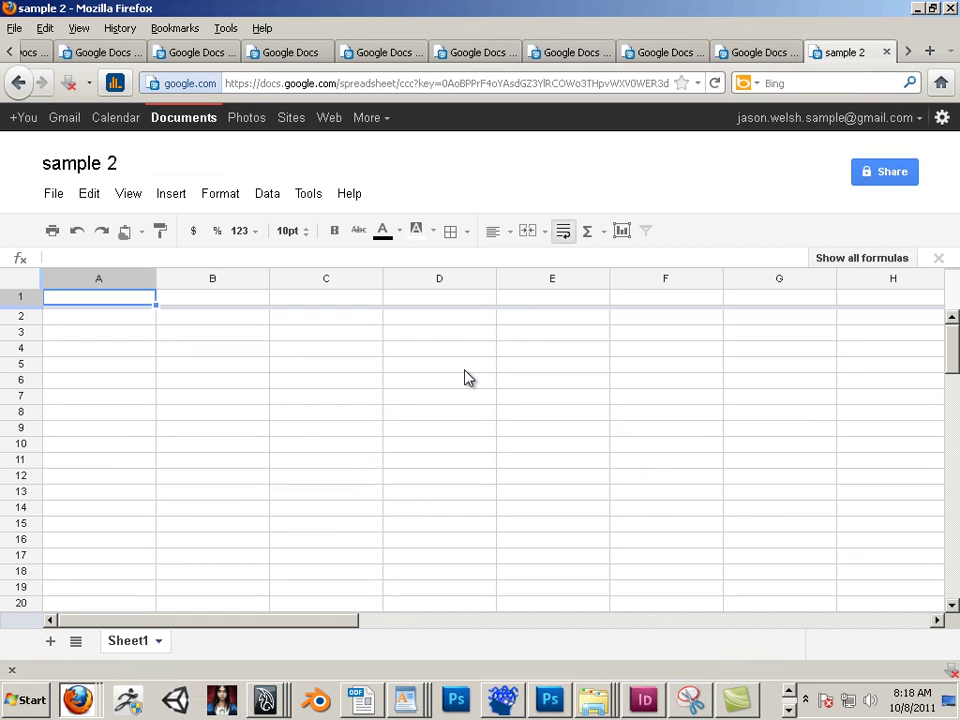
pyautogui.moveTo(447, 195)
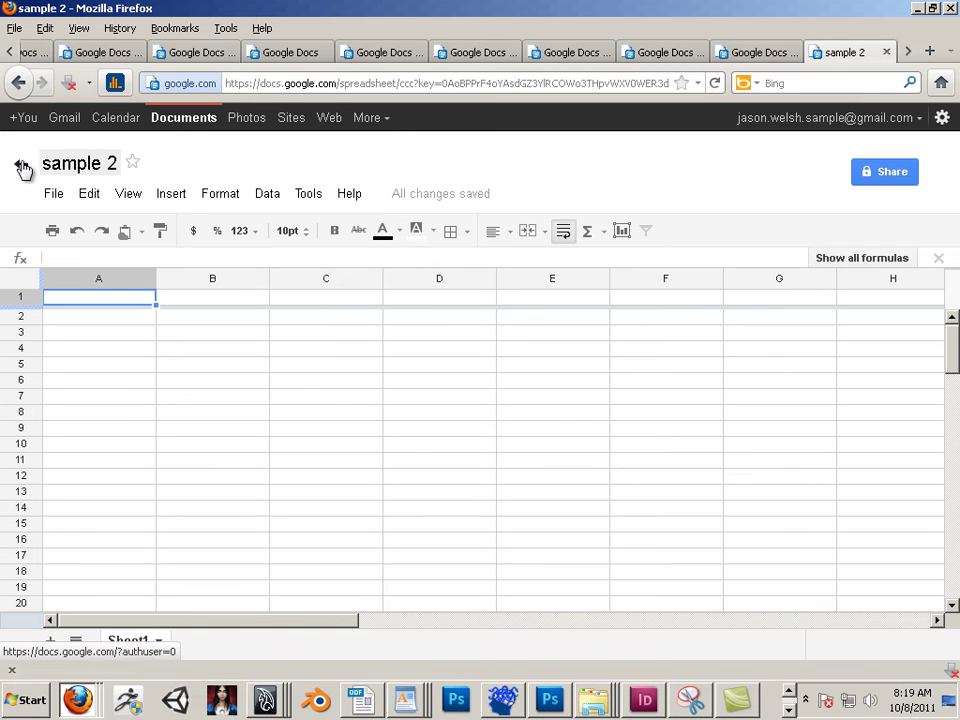
pyautogui.click(22, 168)
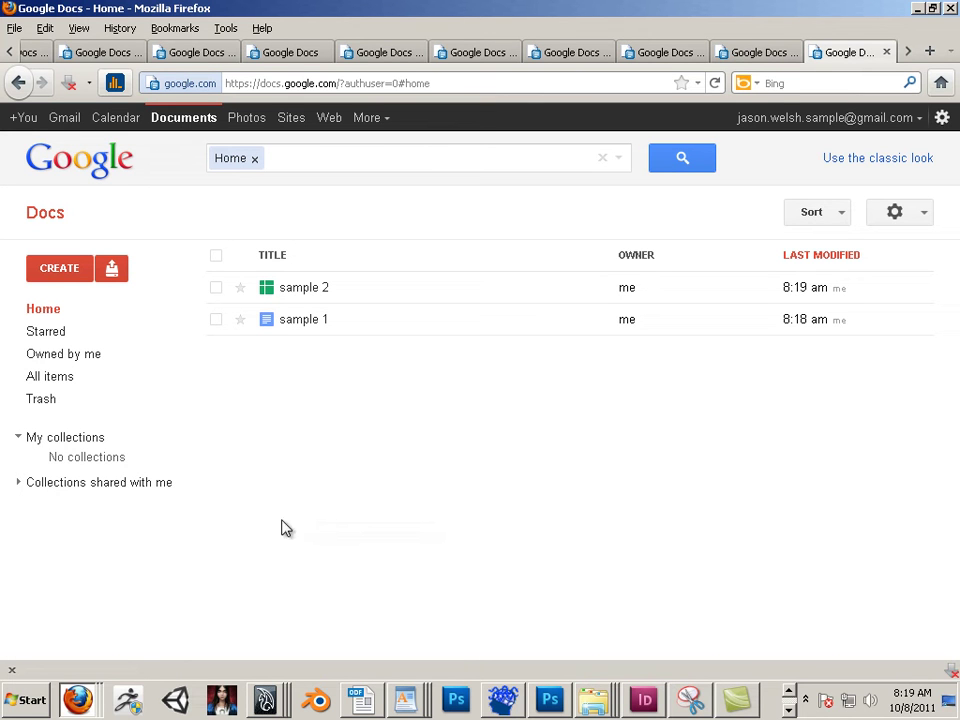
# - Create a new collection named "My samples" and go back to the Home list
pyautogui.click(64, 272)
pyautogui.click(113, 458)
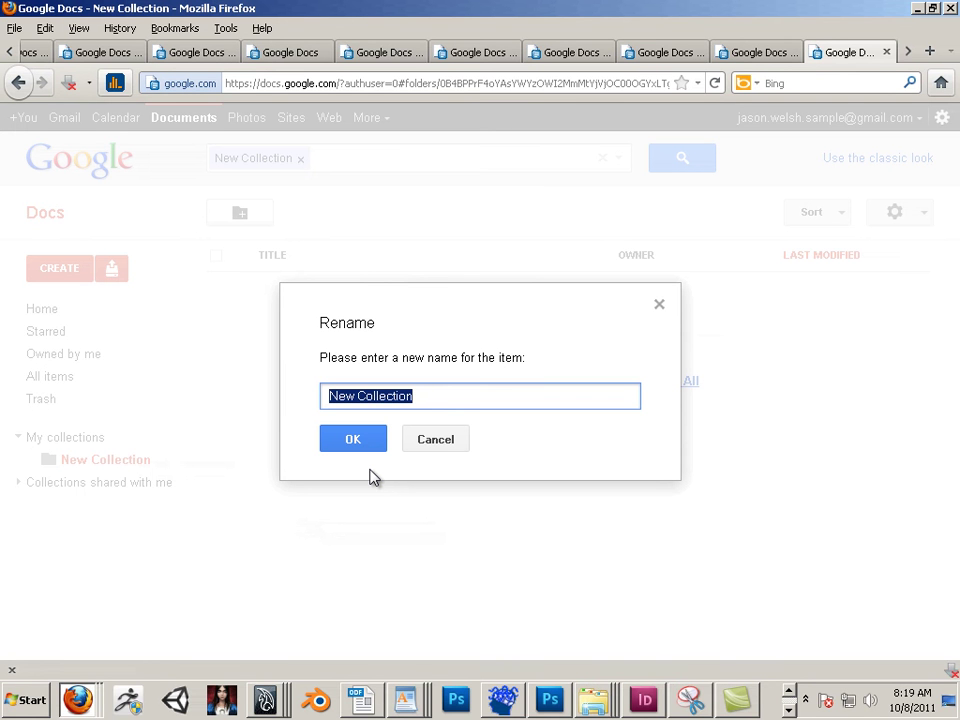
pyautogui.write('my samples')
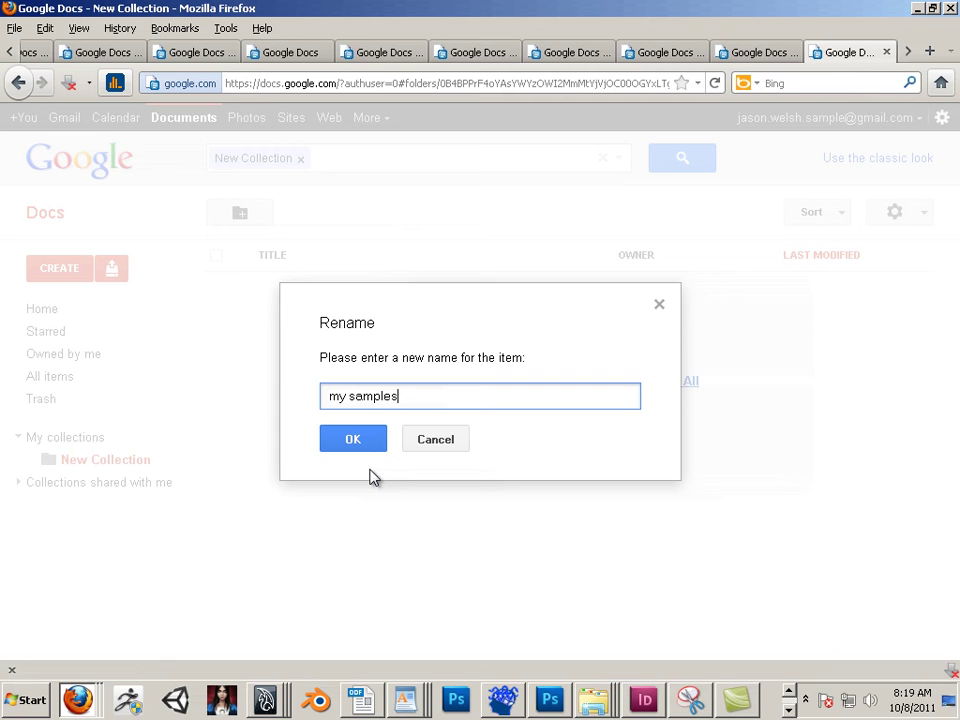
pyautogui.click(339, 395)
pyautogui.press('BackSpace')
pyautogui.write('M')
pyautogui.click(344, 448)
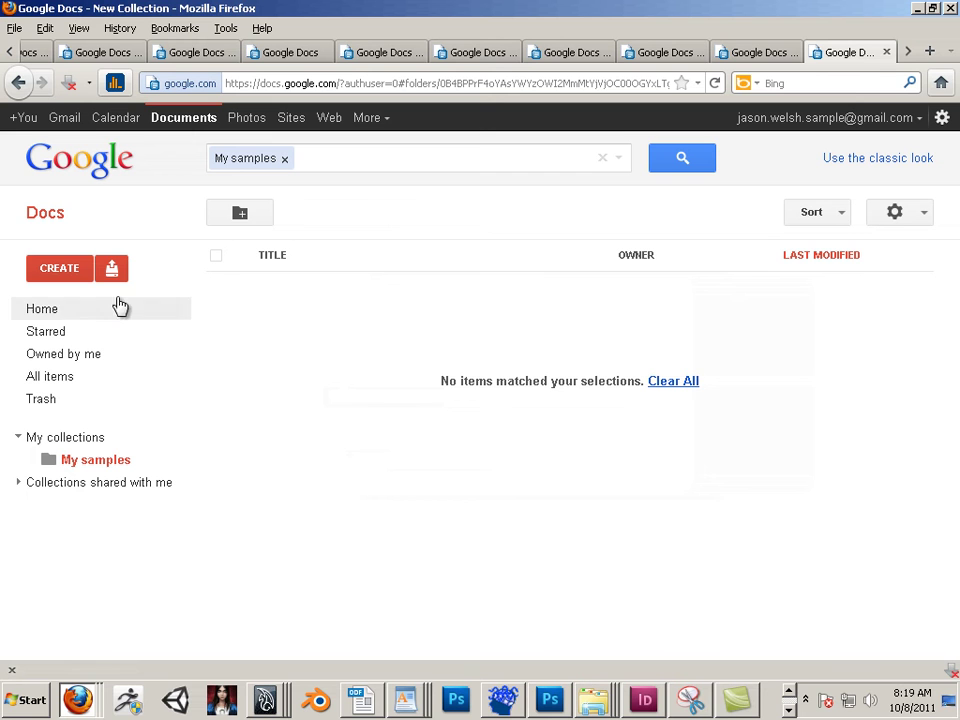
pyautogui.click(45, 312)
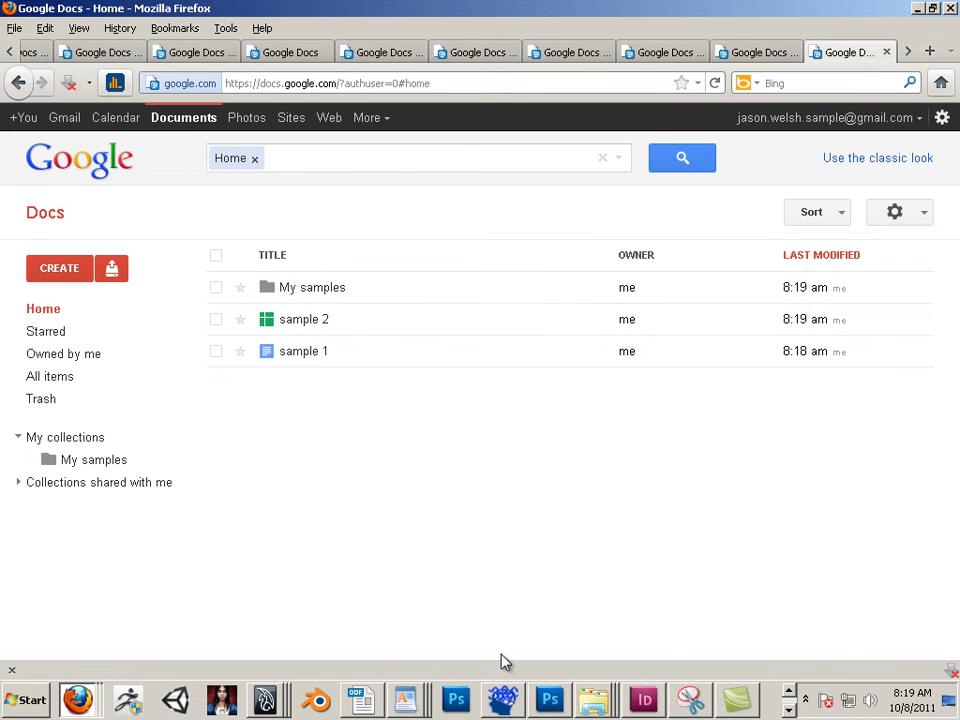
pyautogui.click(216, 322)
pyautogui.click(219, 353)
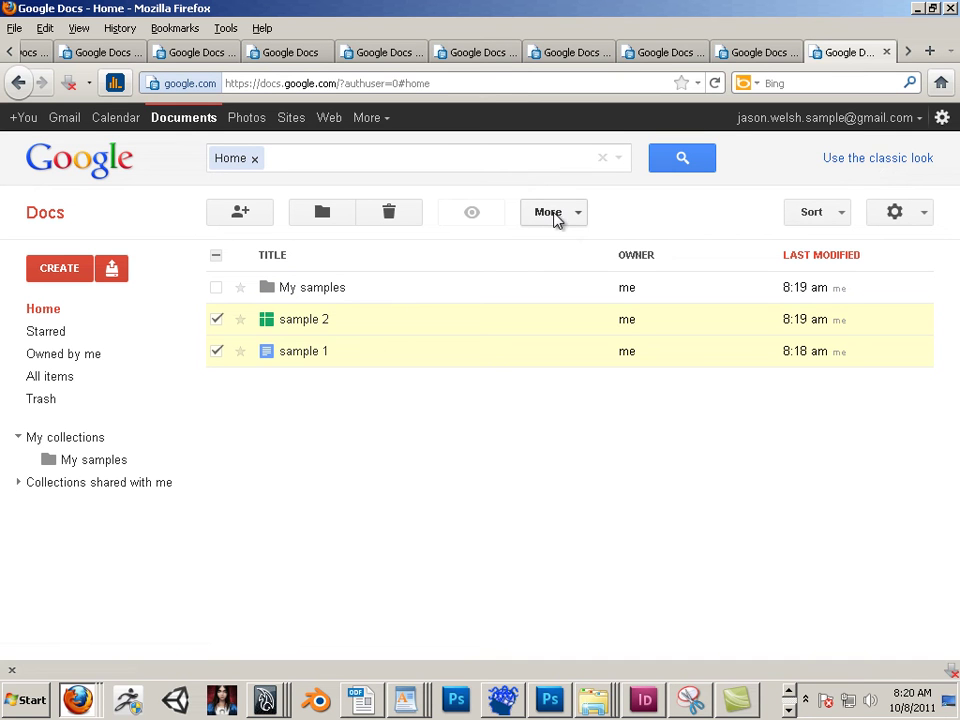
pyautogui.click(840, 162)
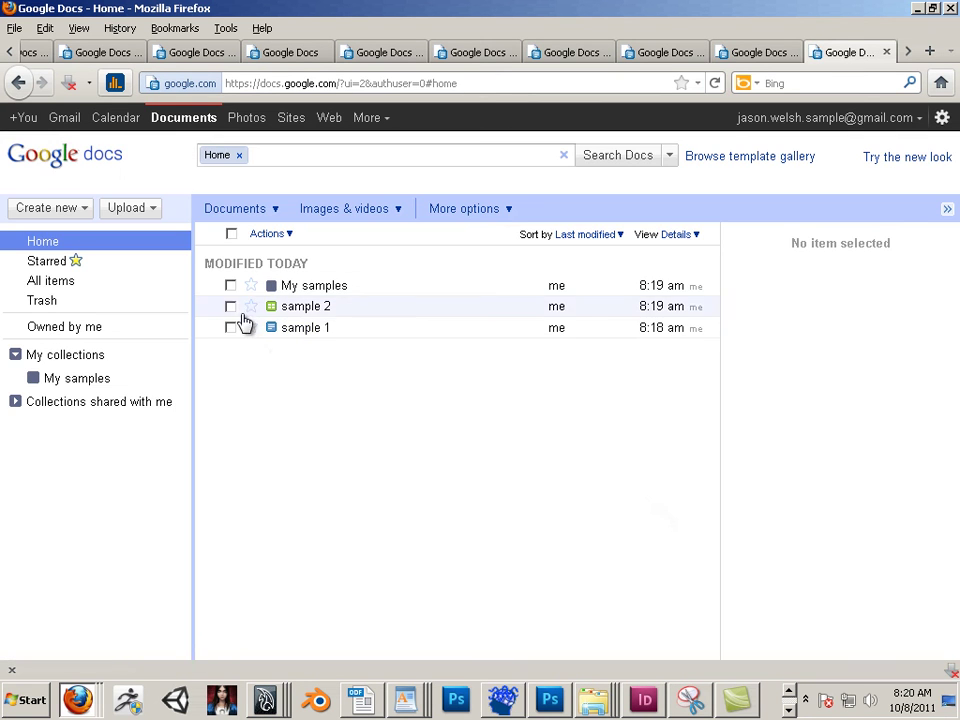
pyautogui.click(230, 306)
pyautogui.click(230, 327)
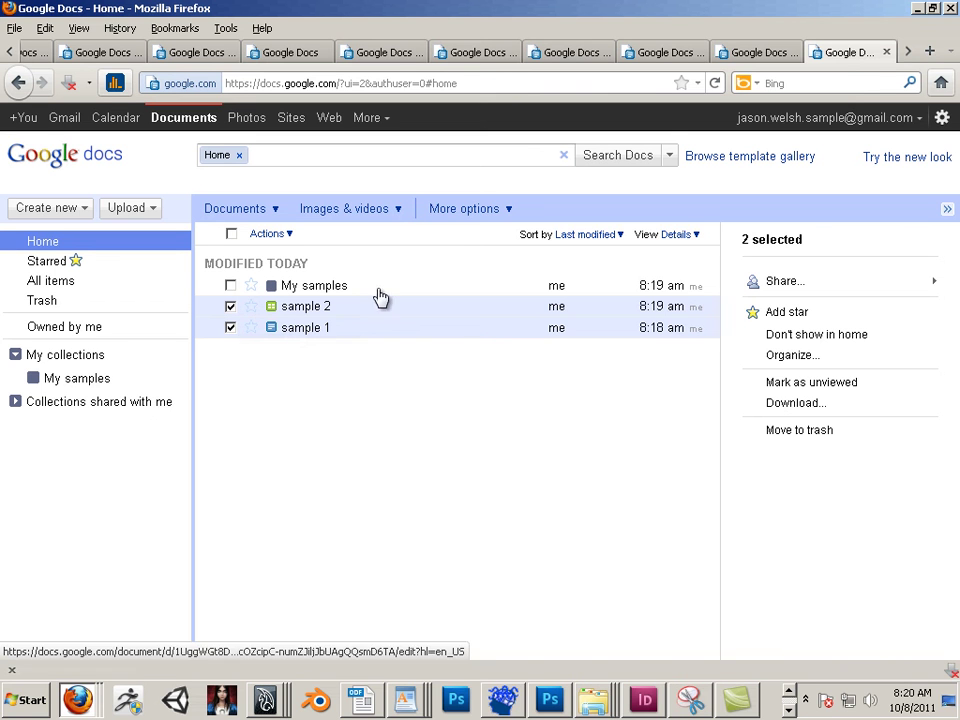
pyautogui.click(505, 218)
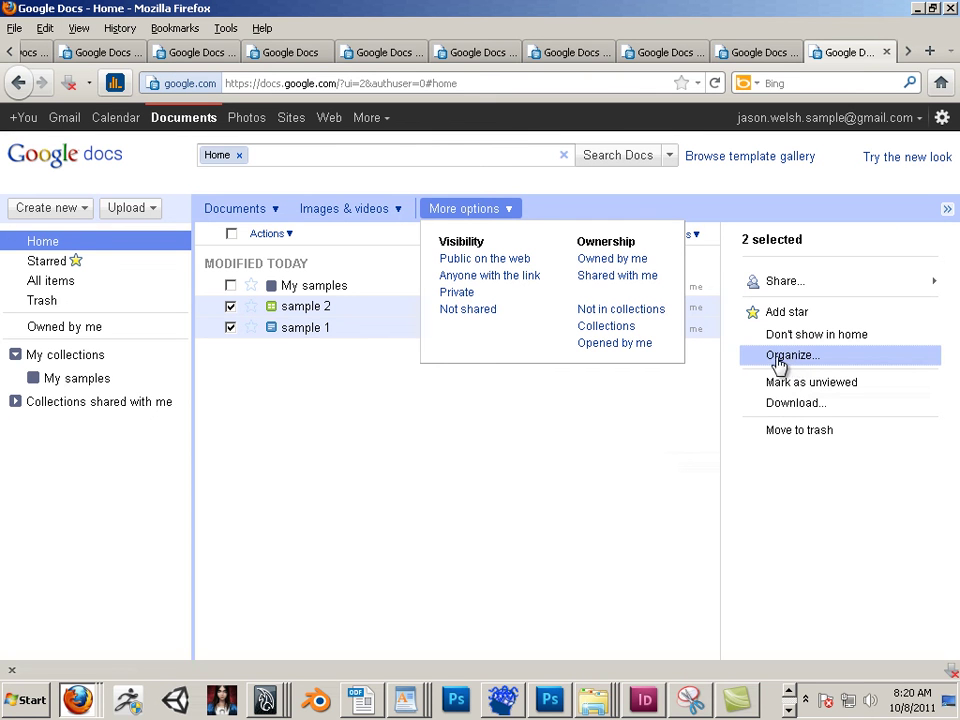
pyautogui.click(880, 163)
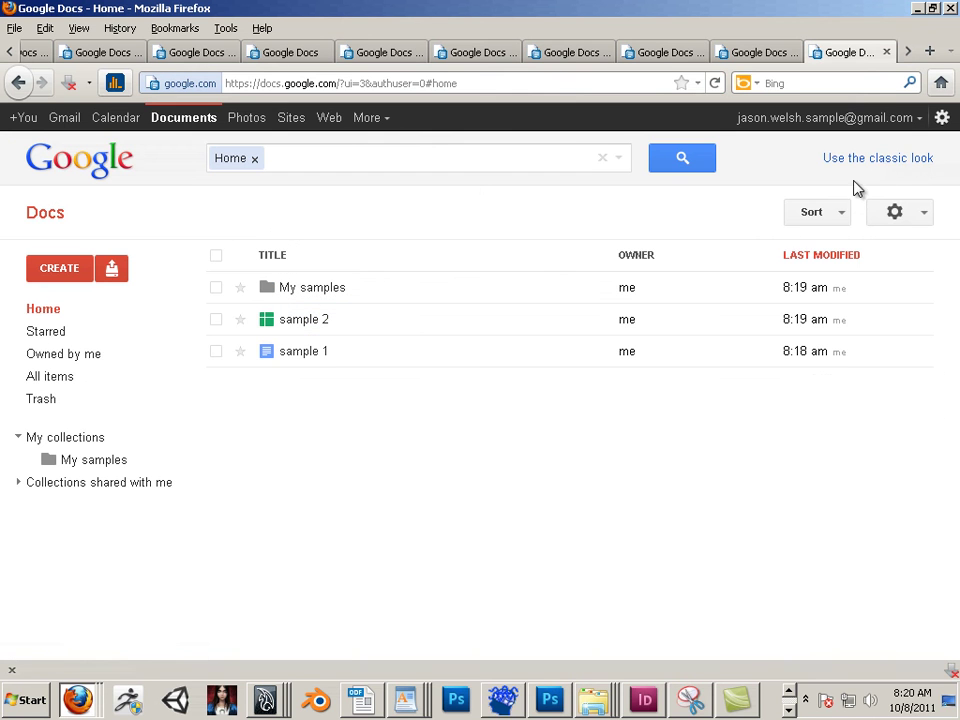
# - Organize the sample 1 and sample 2 files together into the "My samples" collection
pyautogui.click(215, 323)
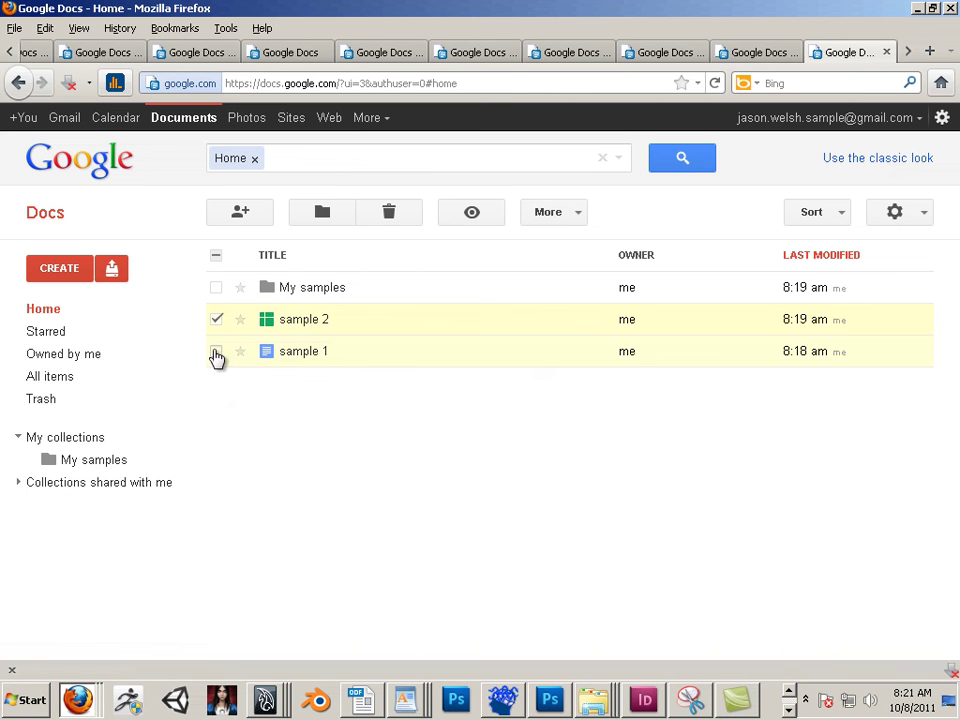
pyautogui.click(216, 353)
pyautogui.click(573, 214)
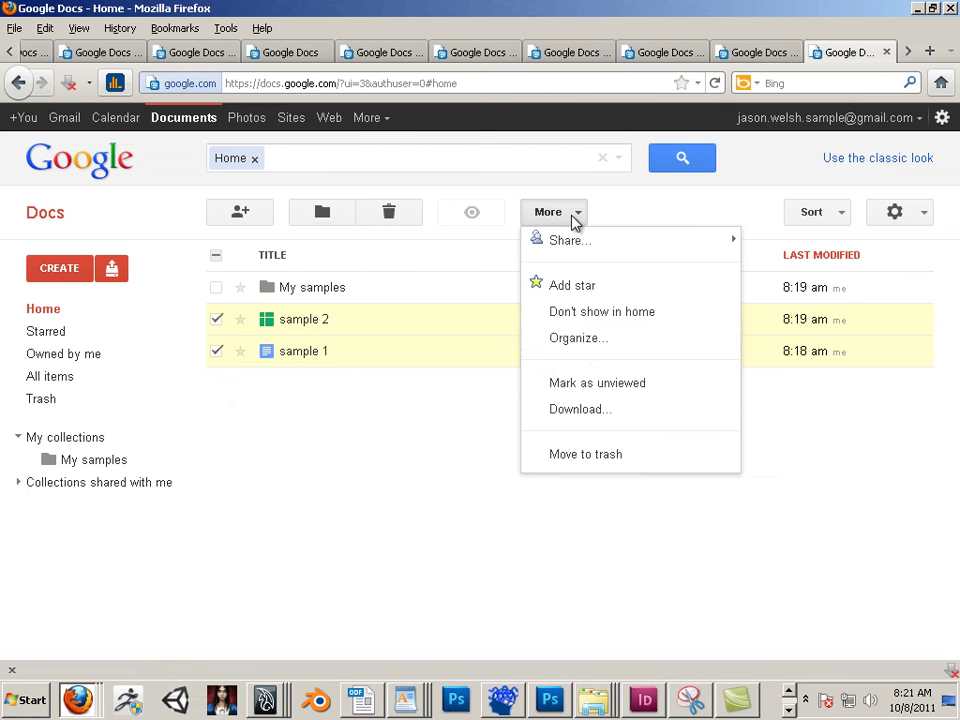
pyautogui.click(587, 340)
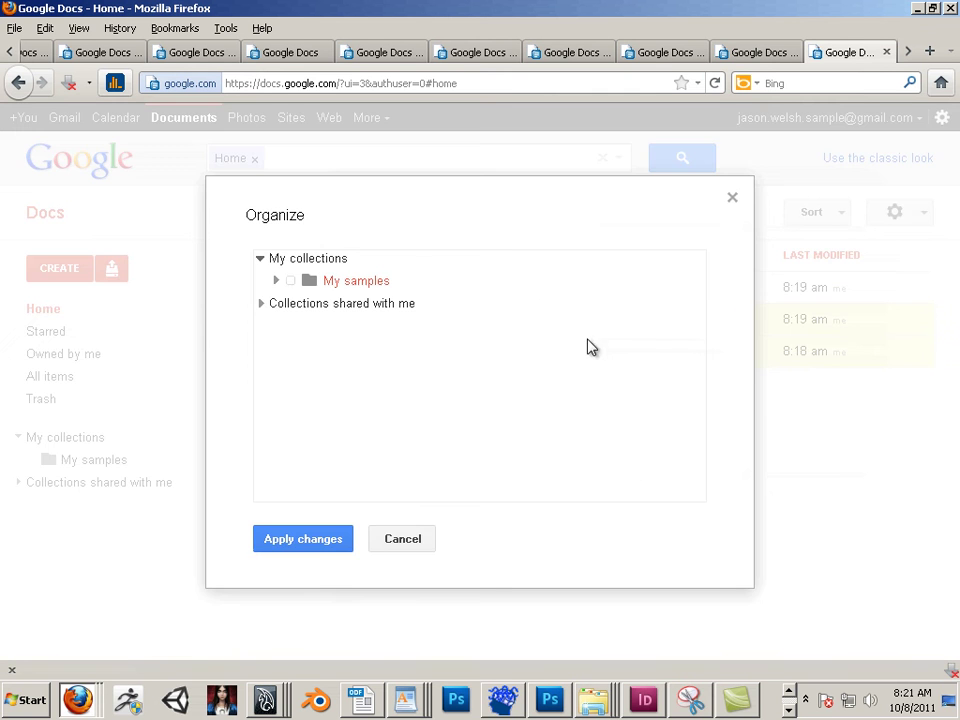
pyautogui.click(291, 281)
pyautogui.click(331, 541)
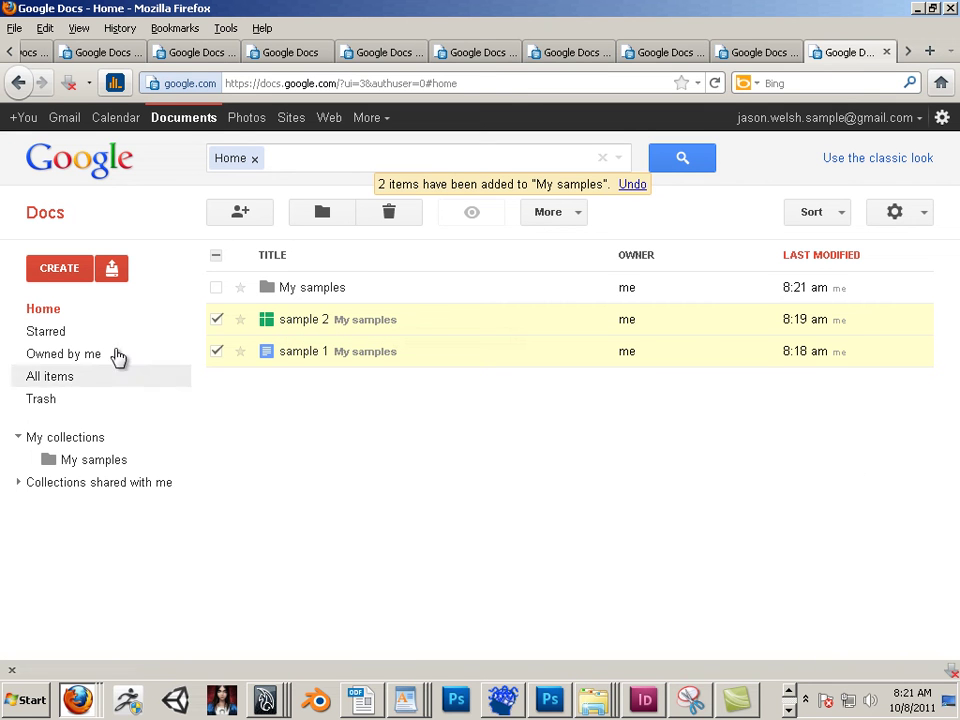
# - Compare the contents of the "My samples" collection with the Home list
pyautogui.click(53, 310)
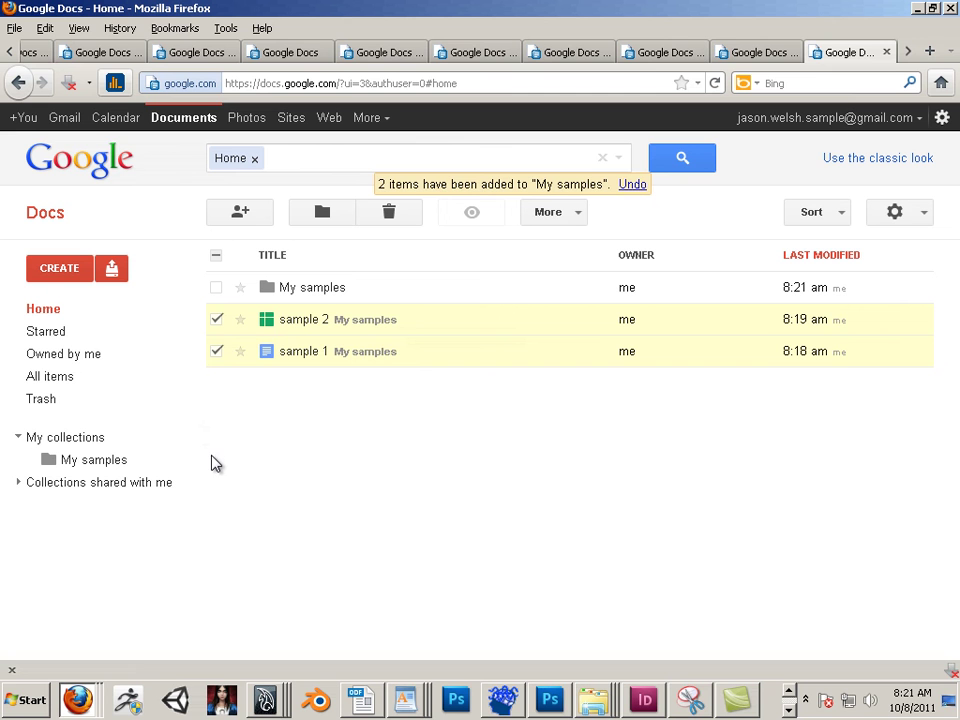
pyautogui.click(80, 463)
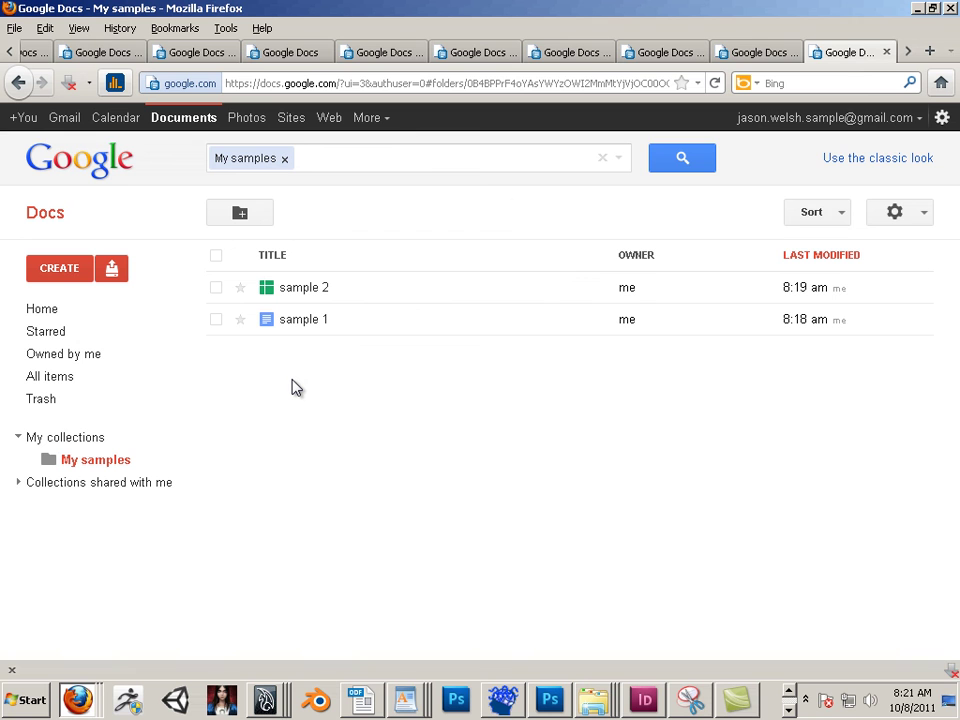
pyautogui.click(58, 316)
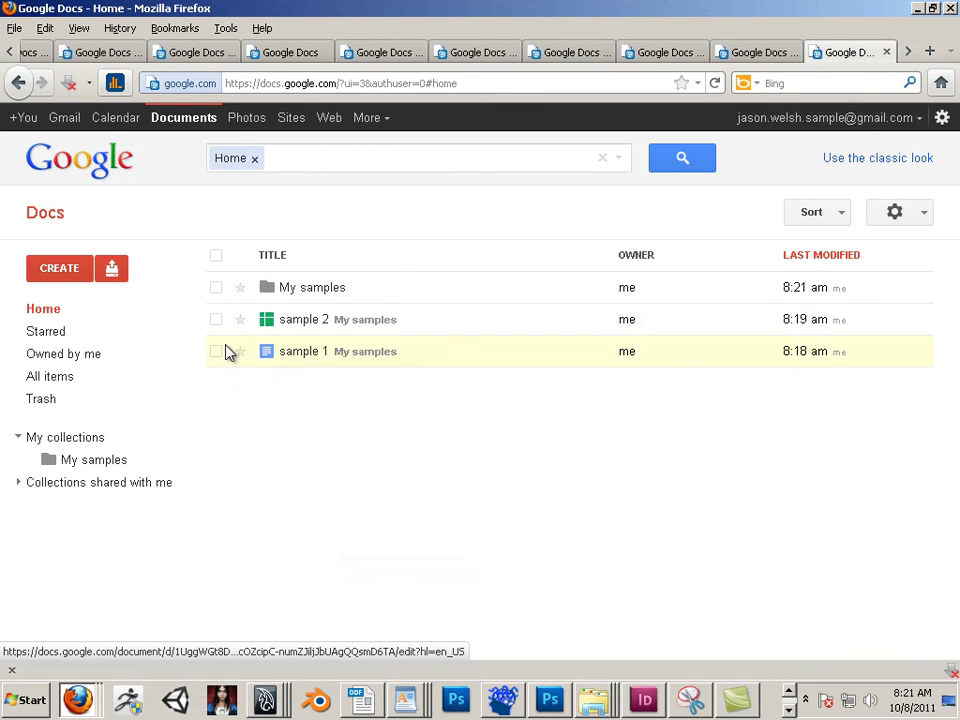
pyautogui.click(90, 462)
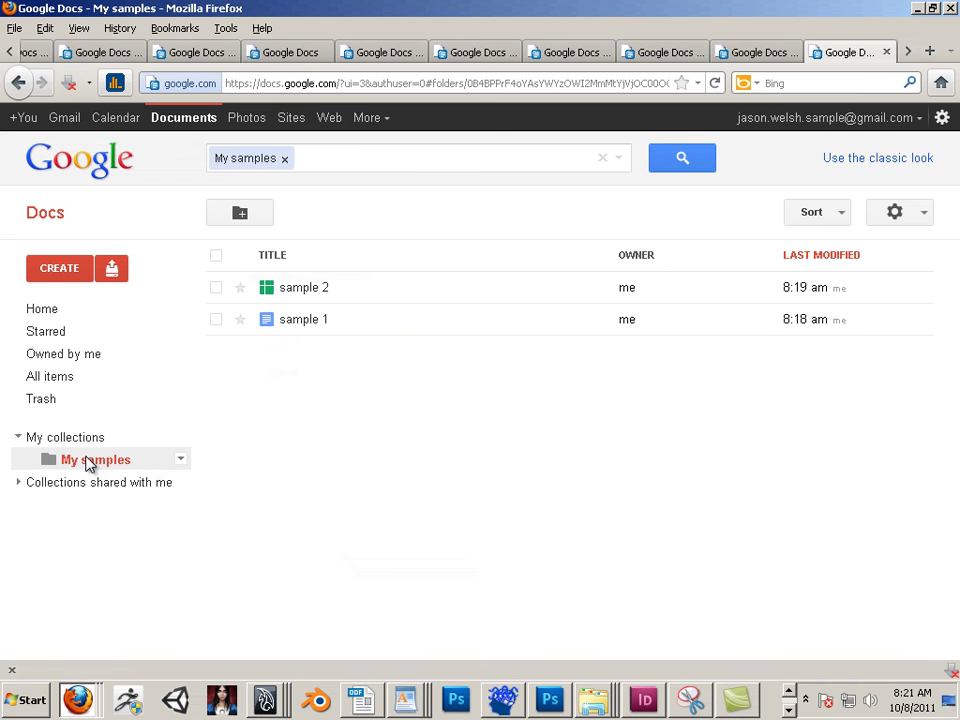